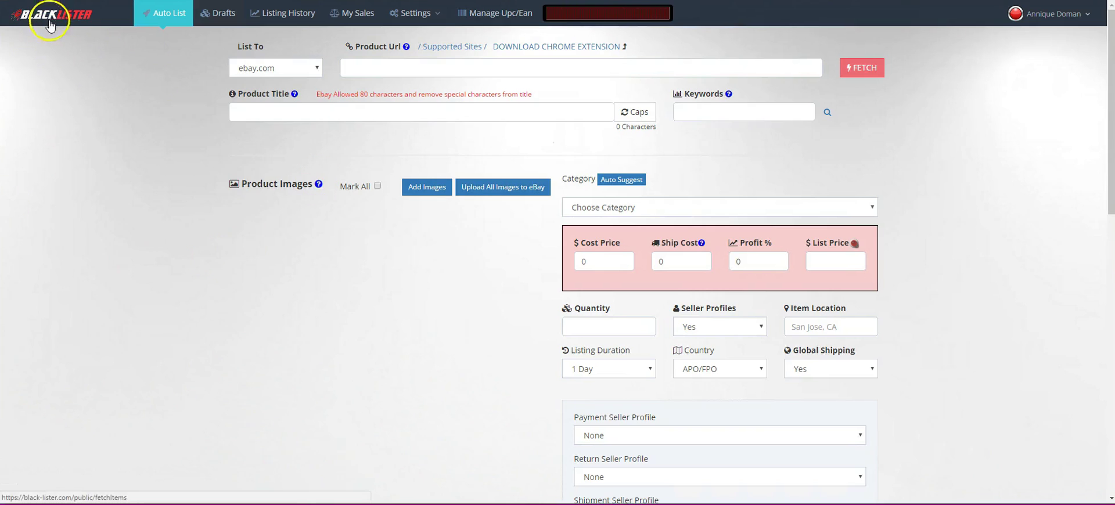
Open the Settings dropdown in the Auto List page's top navigation bar.
{"action": "left_click", "coordinate": [423, 11]}
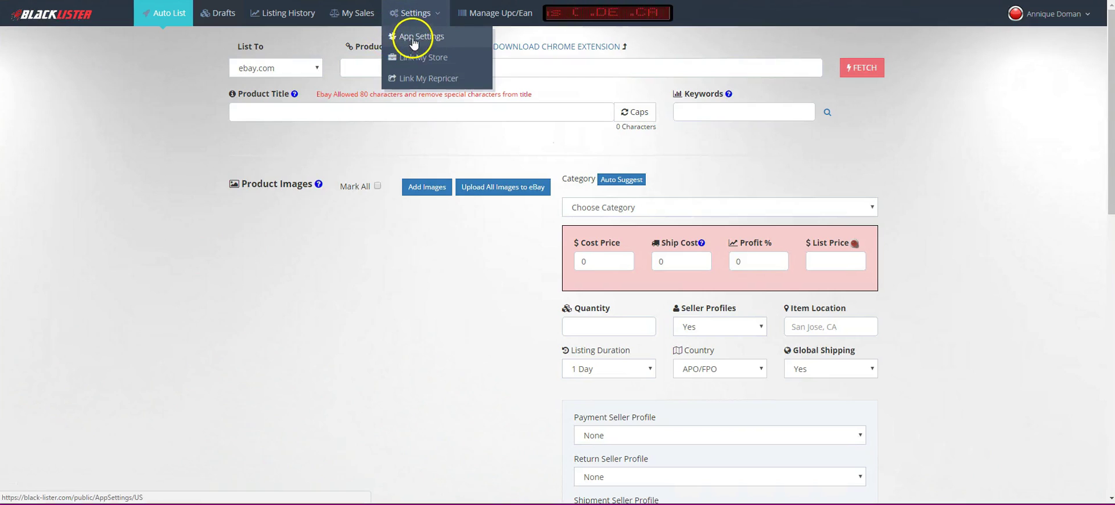
Go to App Settings and switch them to UK App Settings.
{"action": "left_click", "coordinate": [413, 37]}
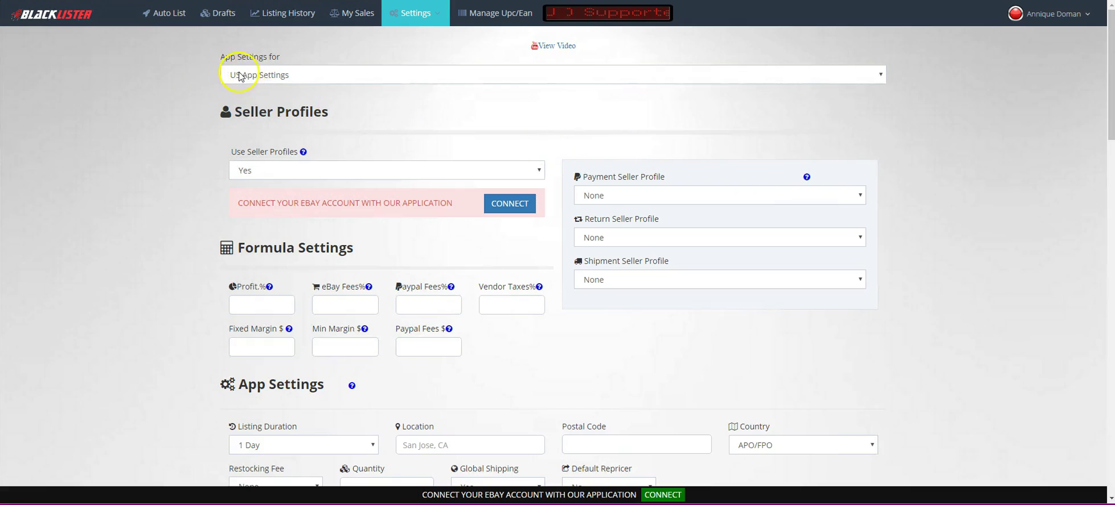
{"action": "left_click", "coordinate": [266, 76]}
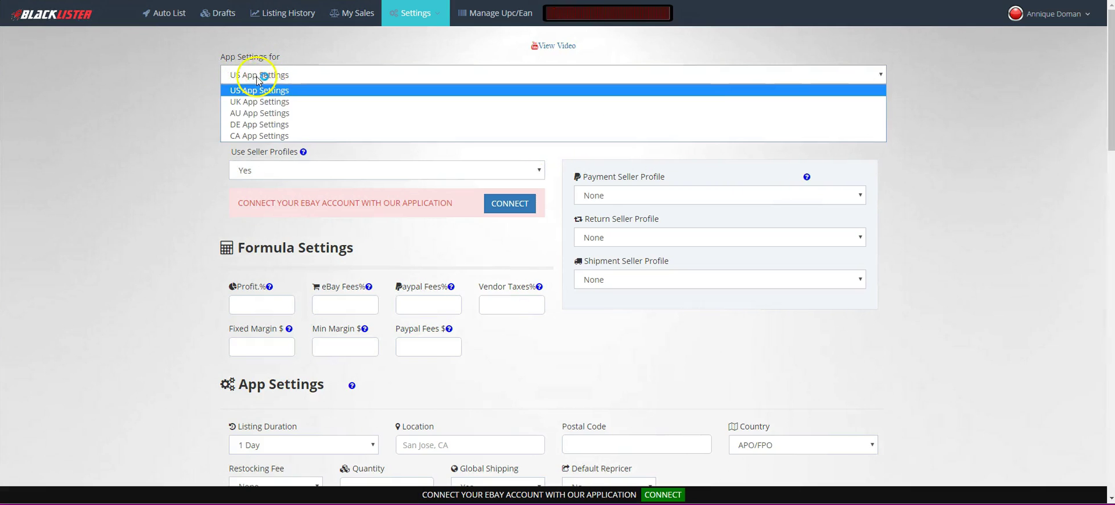
{"action": "left_click", "coordinate": [295, 108]}
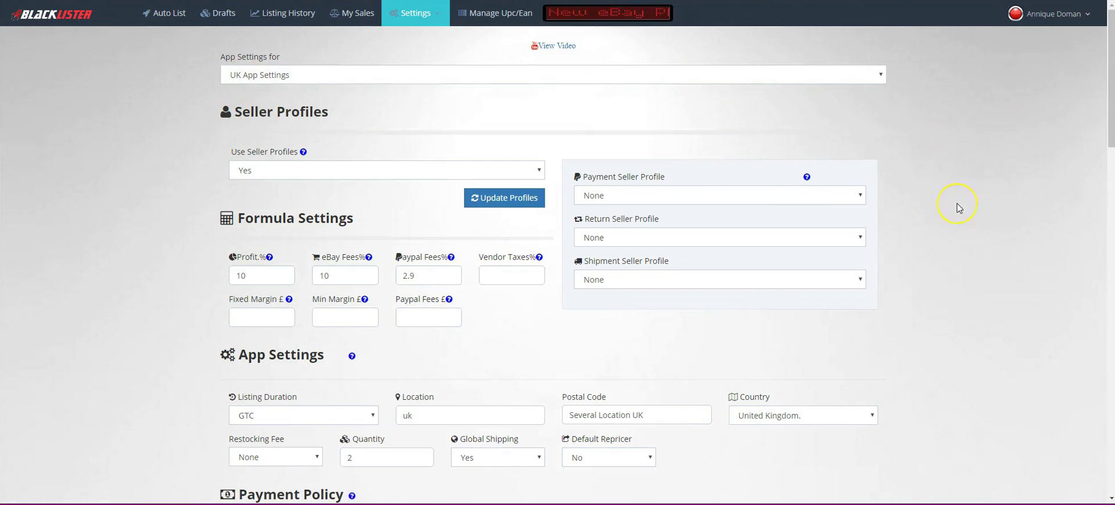
Scroll to Description Settings and open the template dropdown currently set to User Input.
{"action": "scroll", "coordinate": [959, 208], "scroll_direction": "down", "scroll_amount": 7}
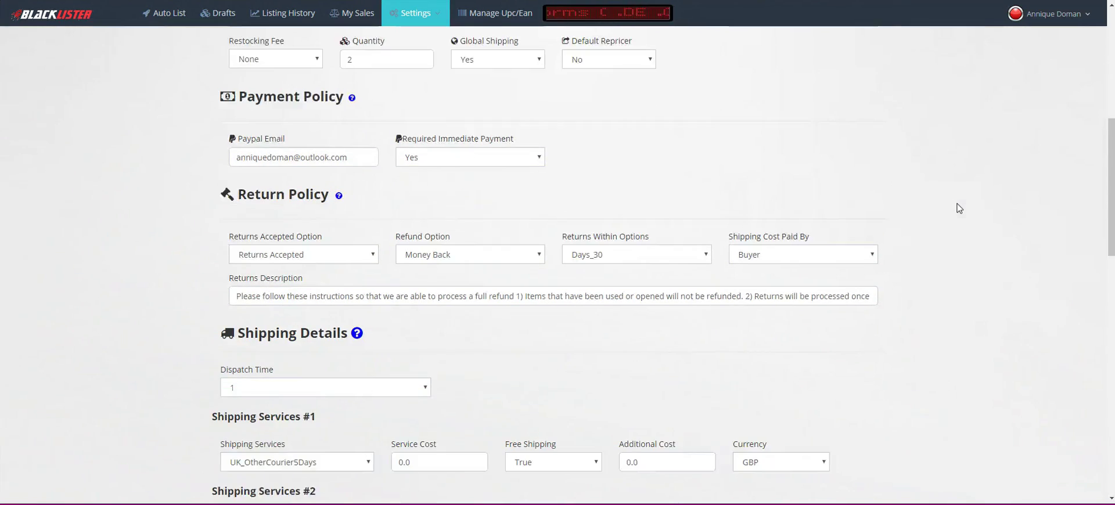
{"action": "scroll", "coordinate": [959, 208], "scroll_direction": "down", "scroll_amount": 8}
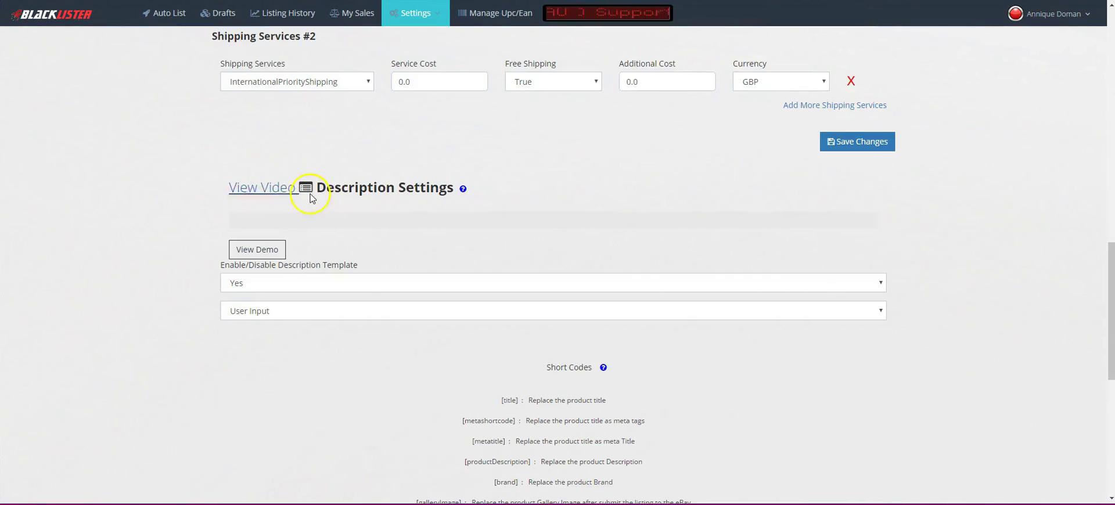
{"action": "left_click_drag", "start_coordinate": [316, 189], "coordinate": [454, 193]}
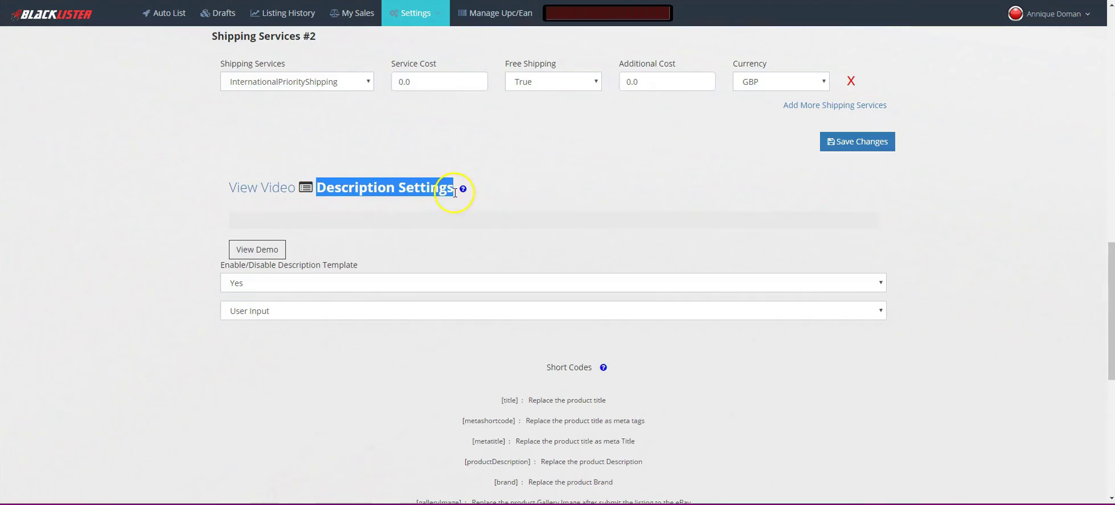
{"action": "left_click", "coordinate": [595, 191]}
{"action": "scroll", "coordinate": [578, 187], "scroll_direction": "down", "scroll_amount": 2}
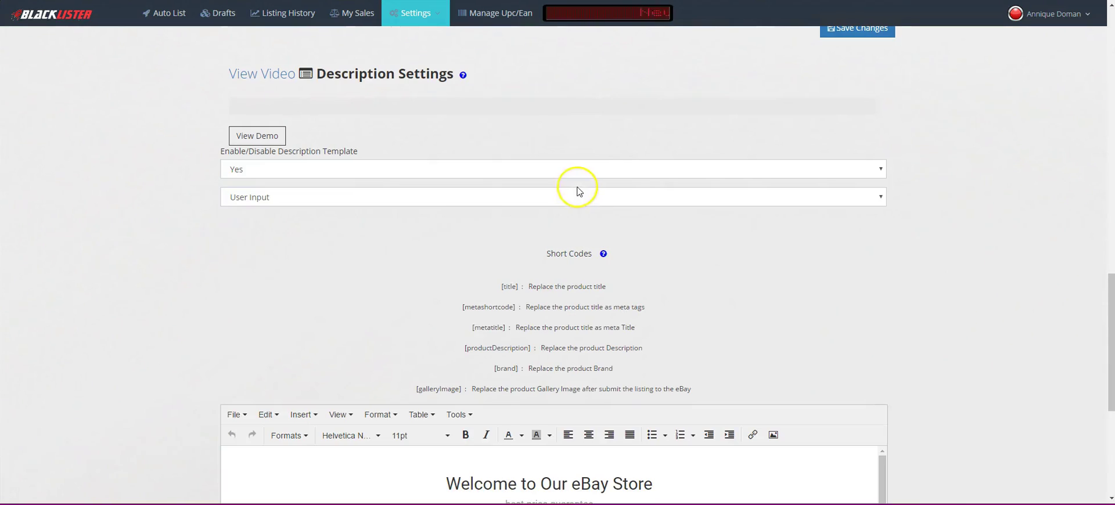
{"action": "left_click", "coordinate": [342, 229]}
{"action": "left_click", "coordinate": [330, 198]}
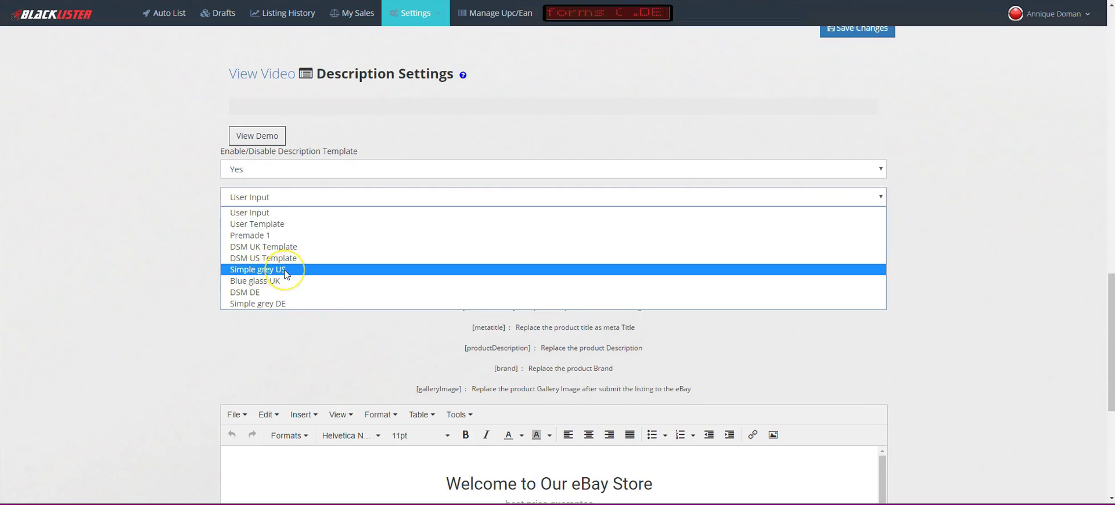
Select the Simple grey US template and preview it, allowing the site's pop-ups.
{"action": "left_click", "coordinate": [262, 271]}
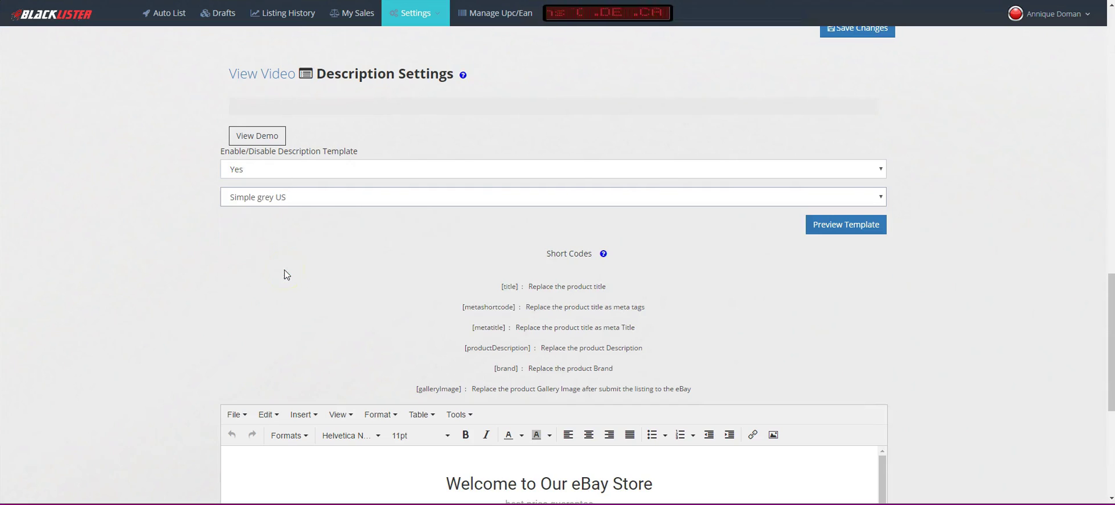
{"action": "left_click", "coordinate": [847, 238]}
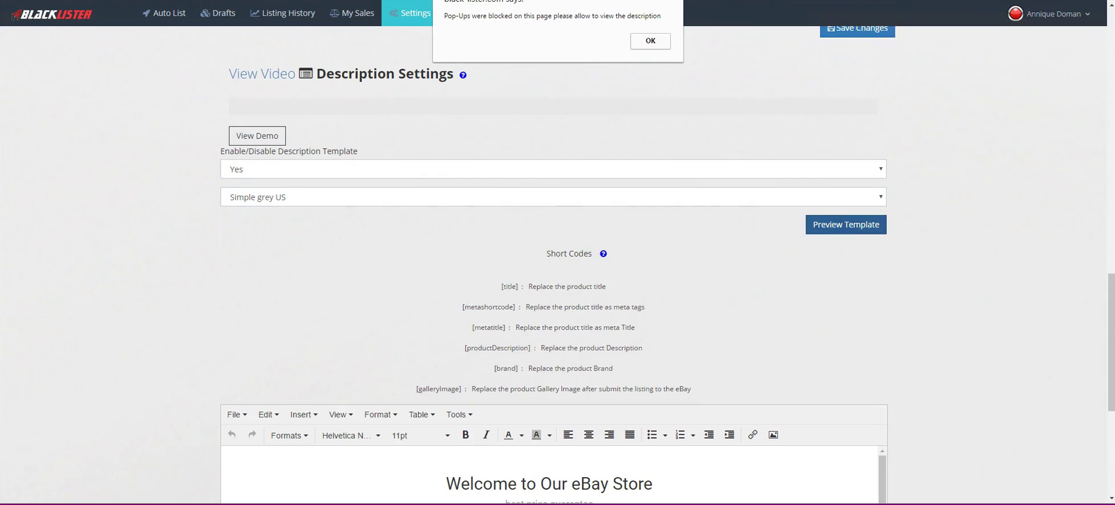
{"action": "key", "text": "ctrl+d"}
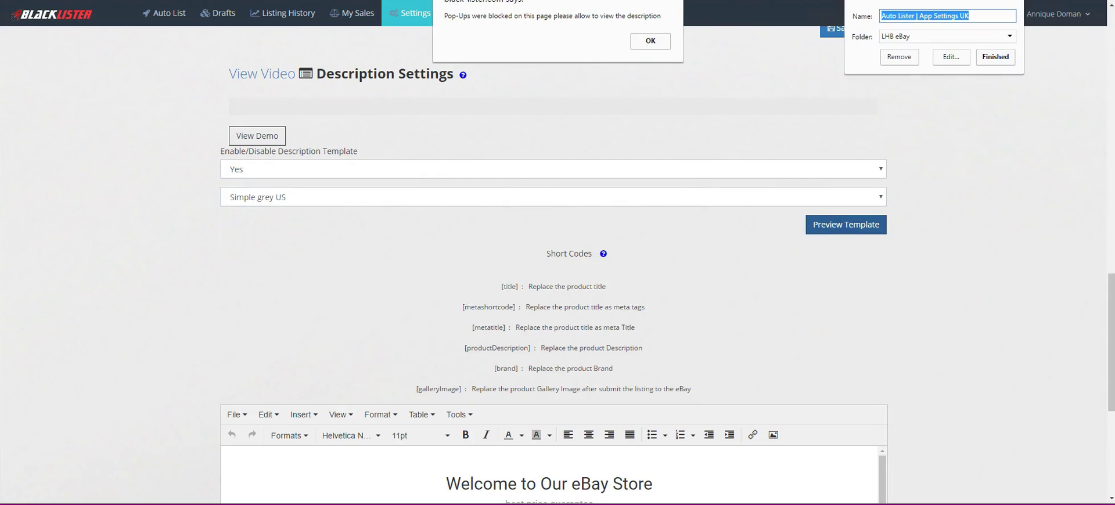
{"action": "left_click", "coordinate": [871, 25]}
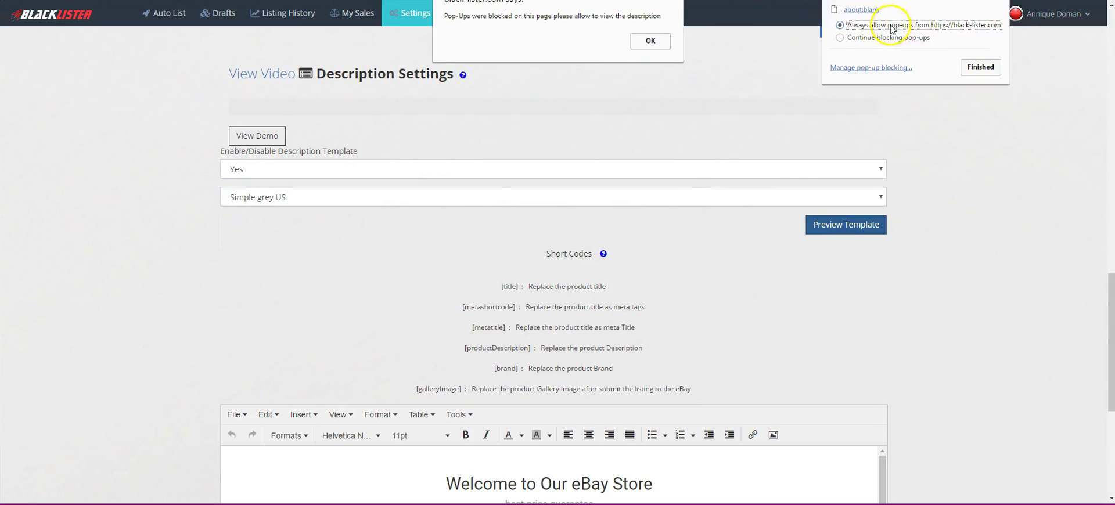
{"action": "left_click", "coordinate": [981, 68]}
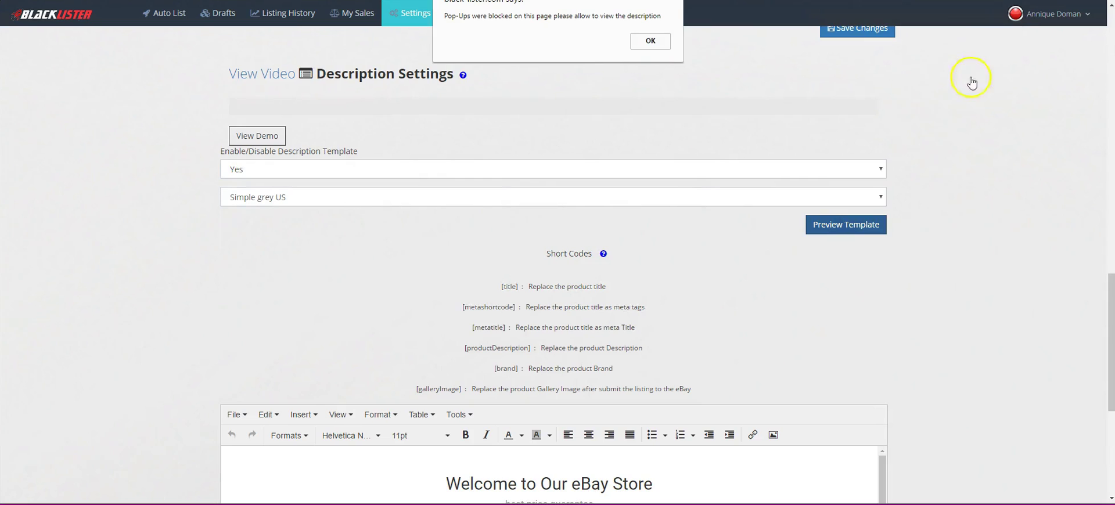
{"action": "left_click", "coordinate": [649, 43]}
{"action": "left_click", "coordinate": [840, 227]}
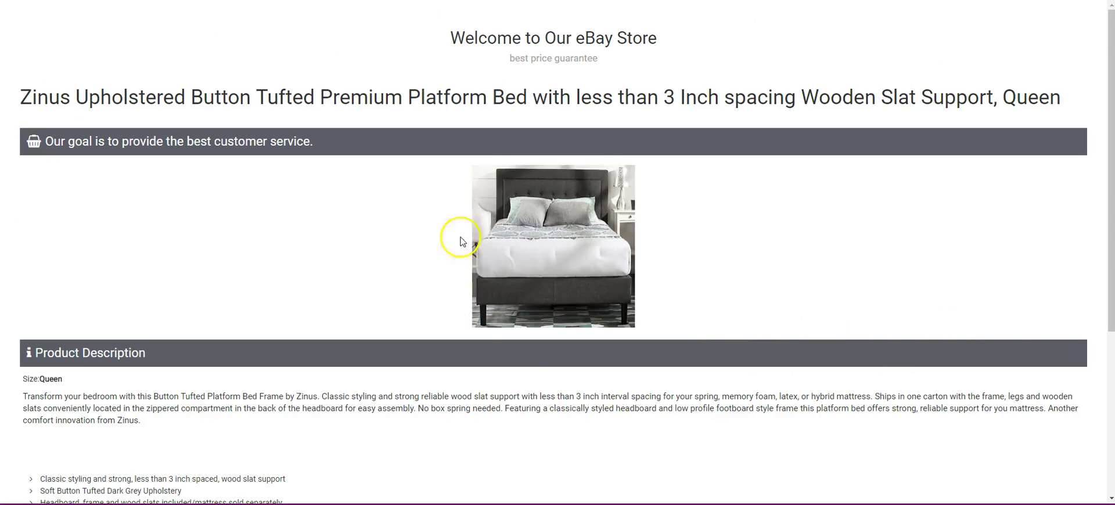
Scroll through the Simple grey US preview, then close it to return to settings.
{"action": "scroll", "coordinate": [678, 149], "scroll_direction": "down", "scroll_amount": 7}
{"action": "scroll", "coordinate": [670, 174], "scroll_direction": "up", "scroll_amount": 7}
{"action": "key", "text": "ctrl+w"}
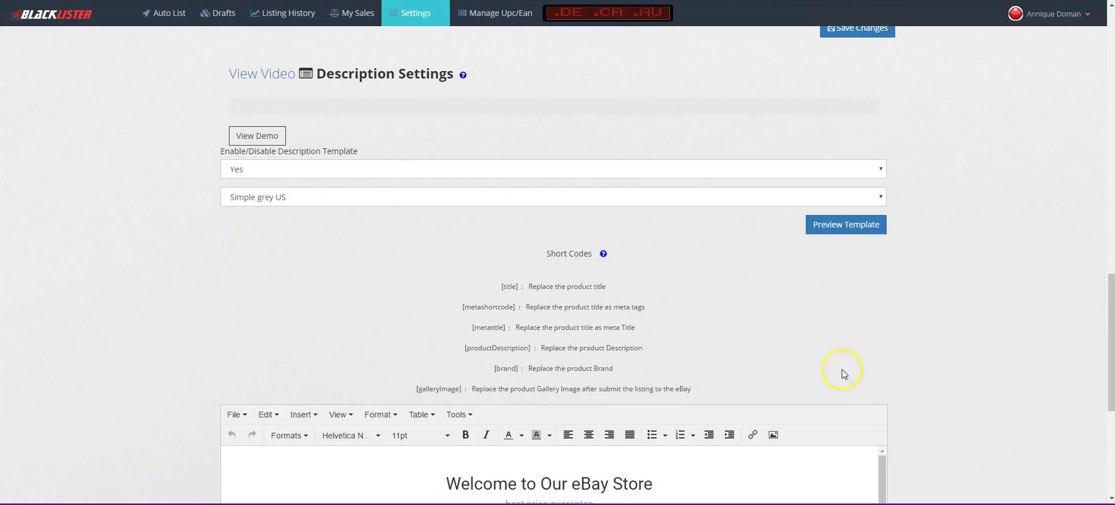
{"action": "scroll", "coordinate": [966, 283], "scroll_direction": "down", "scroll_amount": 5}
{"action": "left_click", "coordinate": [843, 468]}
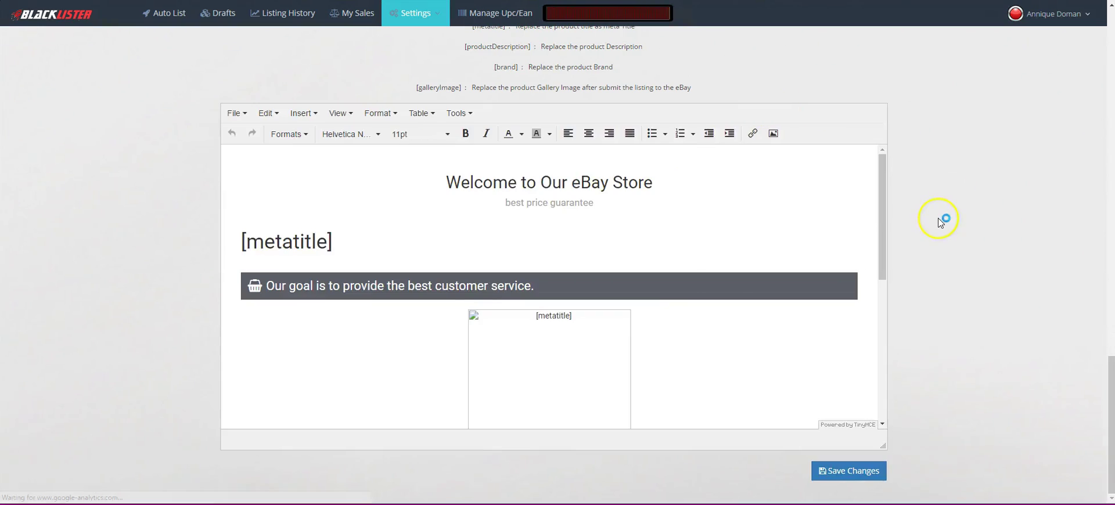
{"action": "scroll", "coordinate": [930, 220], "scroll_direction": "up", "scroll_amount": 4}
{"action": "scroll", "coordinate": [932, 224], "scroll_direction": "up", "scroll_amount": 5}
{"action": "scroll", "coordinate": [931, 225], "scroll_direction": "down", "scroll_amount": 2}
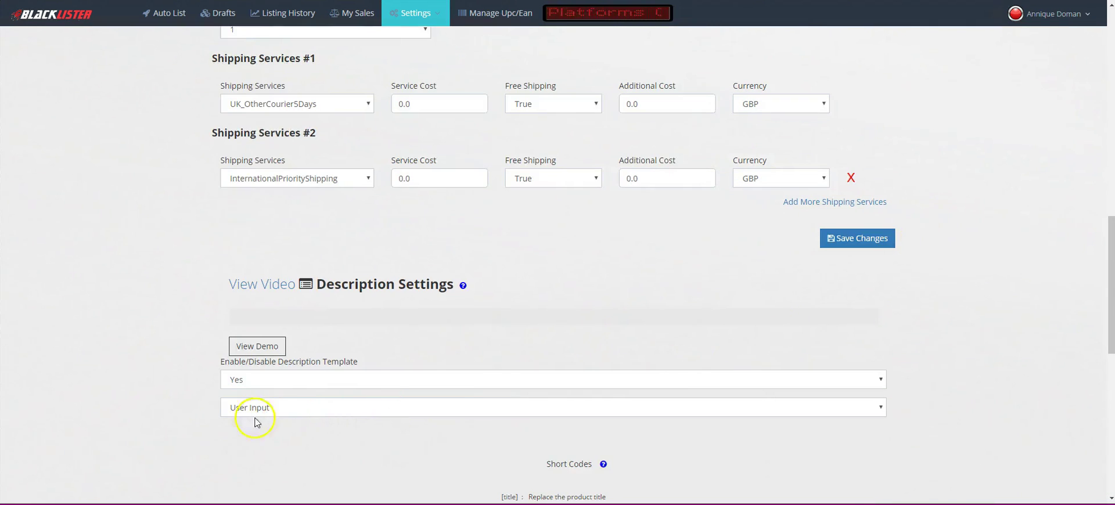
{"action": "left_click", "coordinate": [451, 408]}
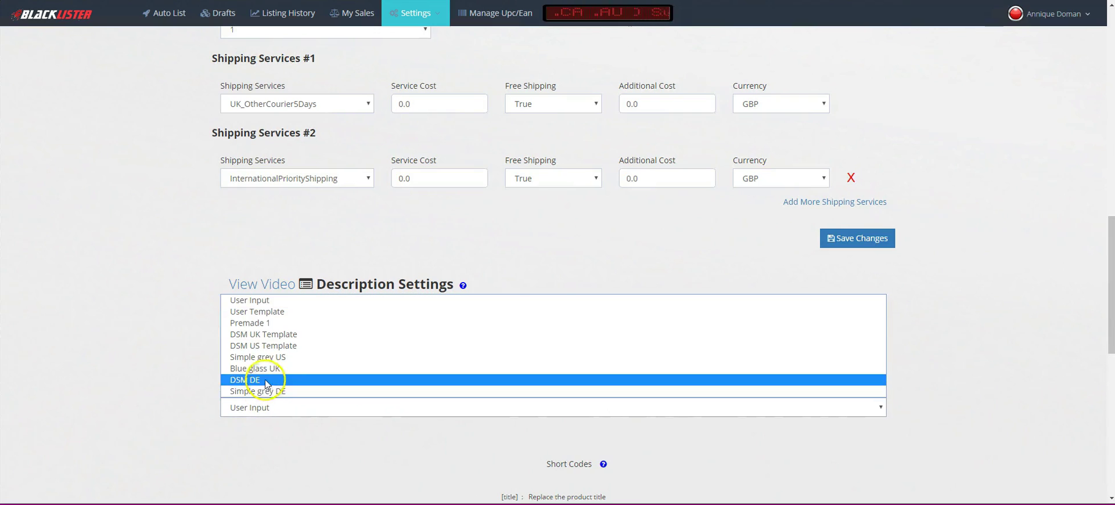
{"action": "left_click", "coordinate": [256, 357]}
{"action": "scroll", "coordinate": [924, 374], "scroll_direction": "up", "scroll_amount": 2}
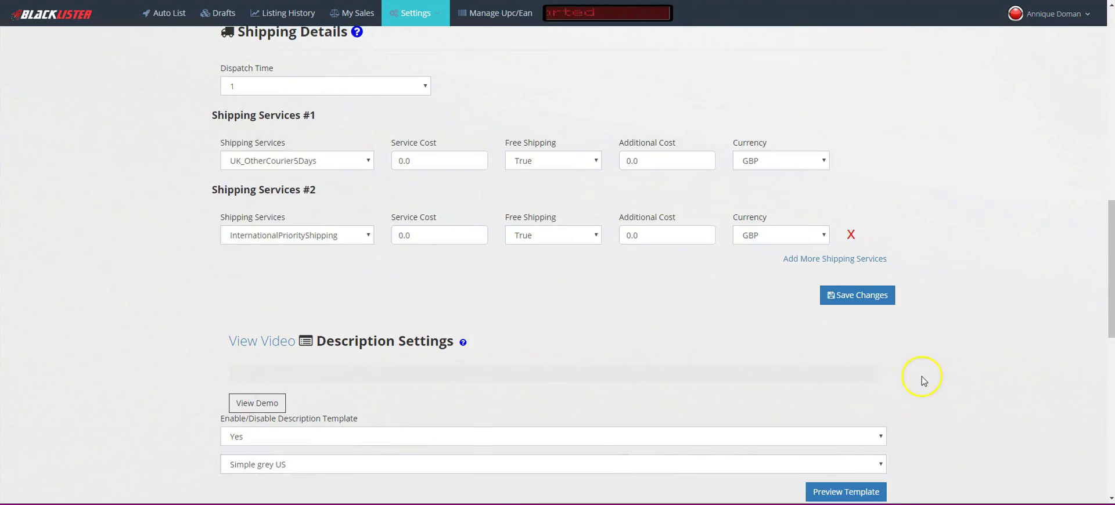
{"action": "scroll", "coordinate": [912, 369], "scroll_direction": "up", "scroll_amount": 1}
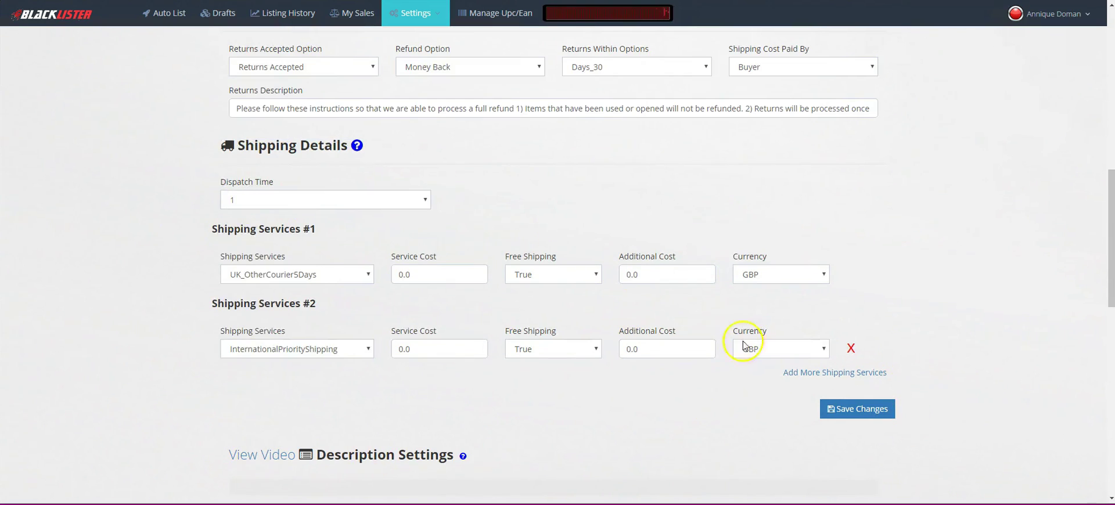
{"action": "scroll", "coordinate": [808, 215], "scroll_direction": "up", "scroll_amount": 2}
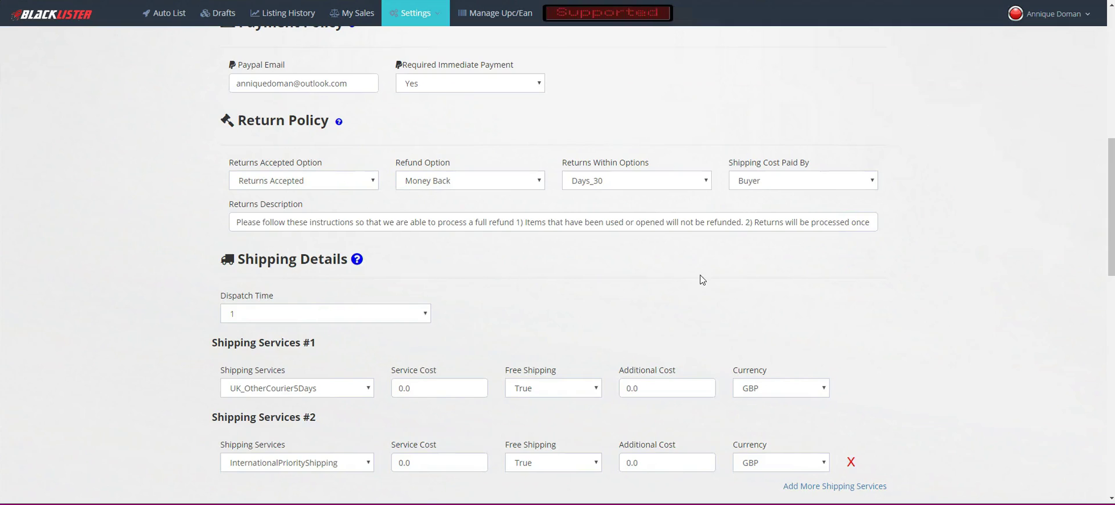
{"action": "scroll", "coordinate": [702, 280], "scroll_direction": "down", "scroll_amount": 2}
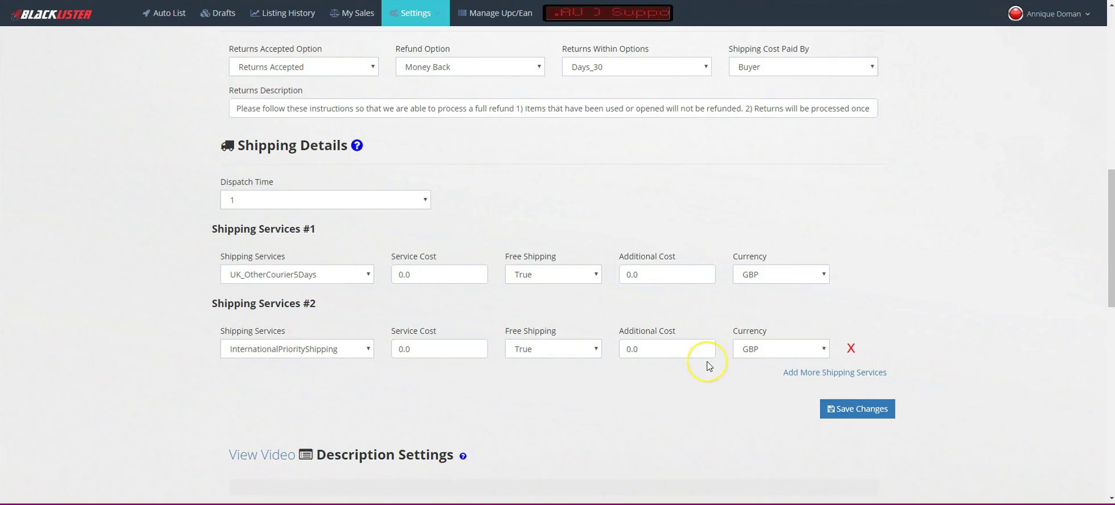
{"action": "left_click", "coordinate": [366, 276]}
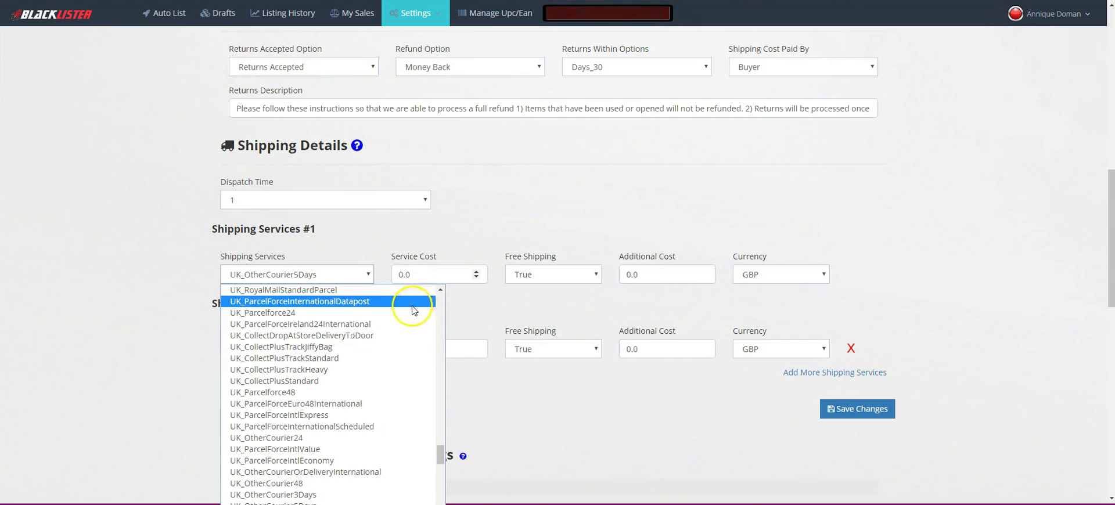
{"action": "left_click", "coordinate": [506, 219]}
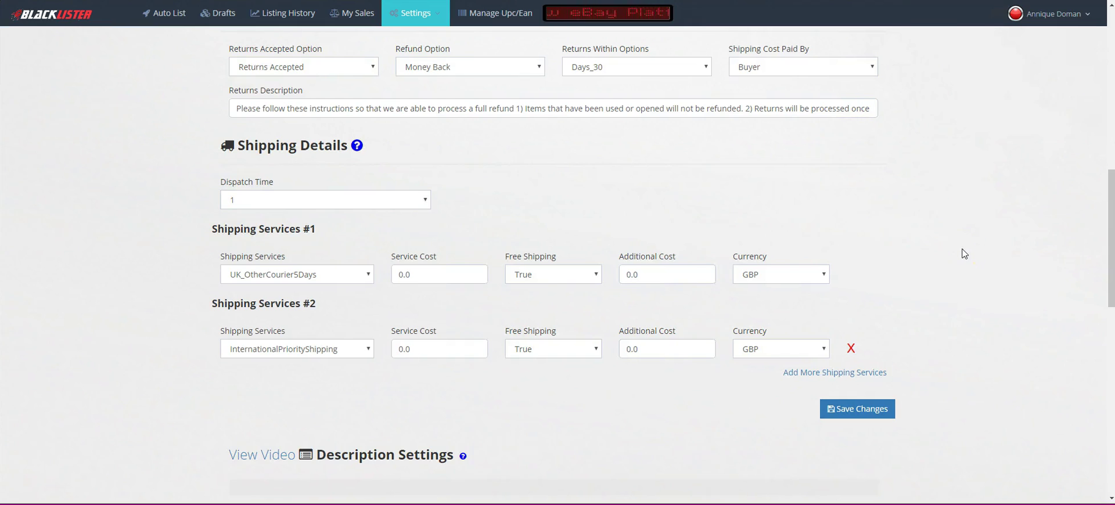
{"action": "scroll", "coordinate": [964, 254], "scroll_direction": "down", "scroll_amount": 4}
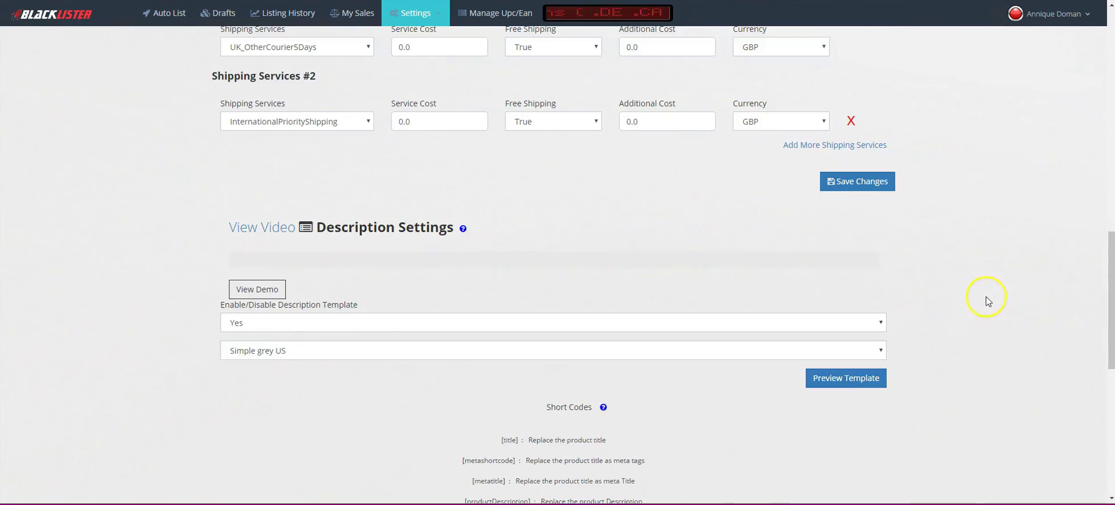
Scroll through the template editor and select [brand] in the Short Codes list.
{"action": "scroll", "coordinate": [1066, 282], "scroll_direction": "down", "scroll_amount": 4}
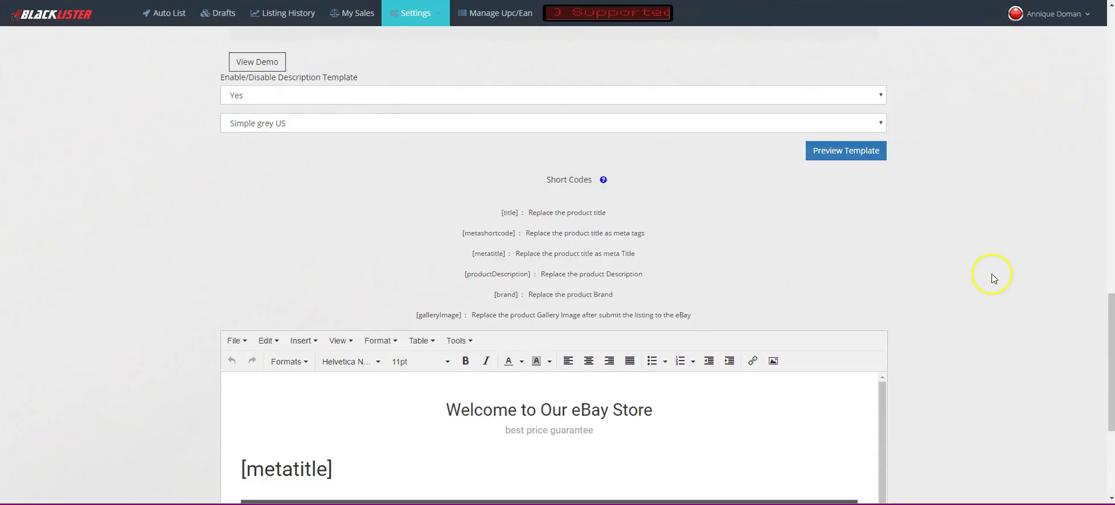
{"action": "scroll", "coordinate": [994, 278], "scroll_direction": "down", "scroll_amount": 1}
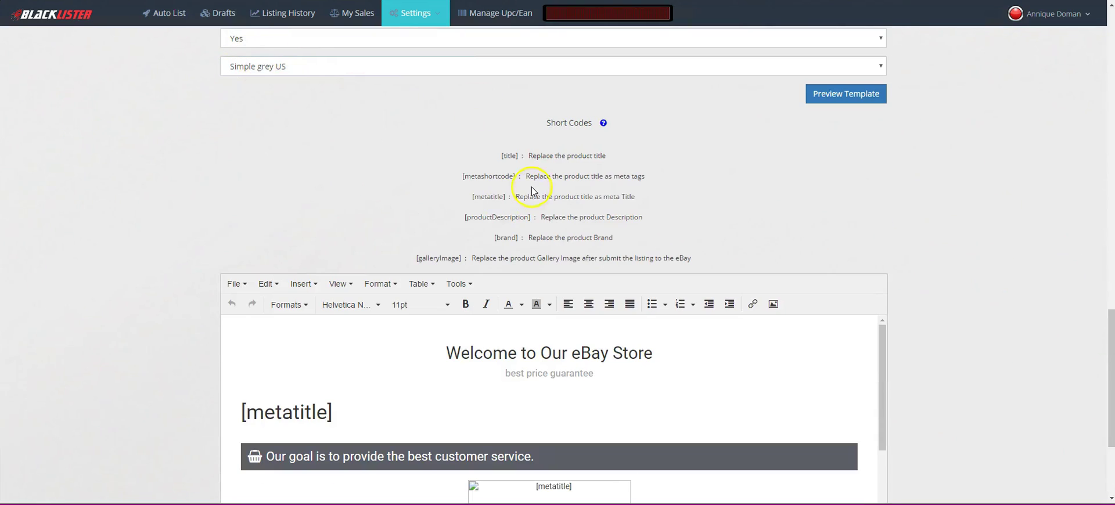
{"action": "scroll", "coordinate": [532, 190], "scroll_direction": "down", "scroll_amount": 1}
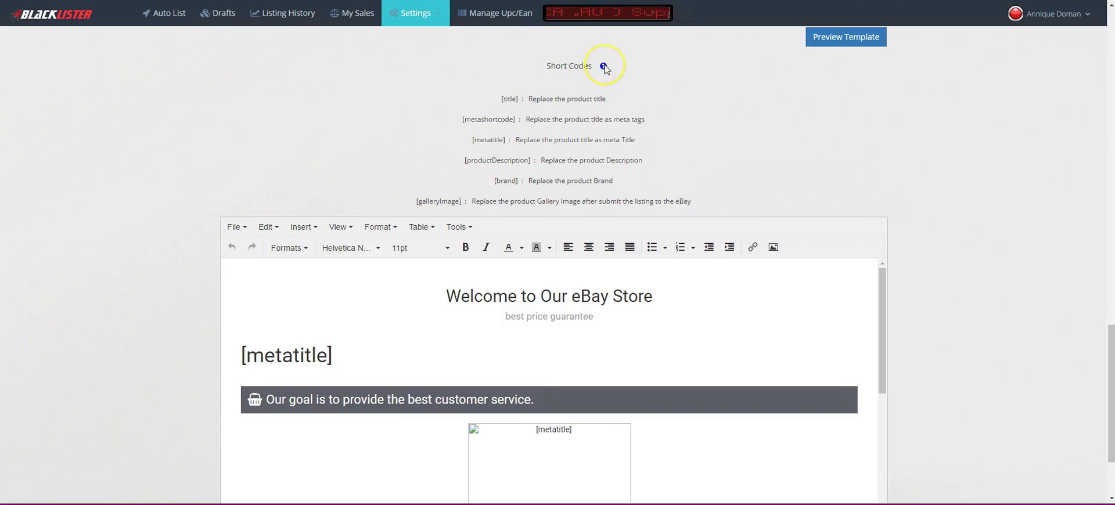
{"action": "mouse_move", "coordinate": [605, 68]}
{"action": "scroll", "coordinate": [740, 172], "scroll_direction": "down", "scroll_amount": 1}
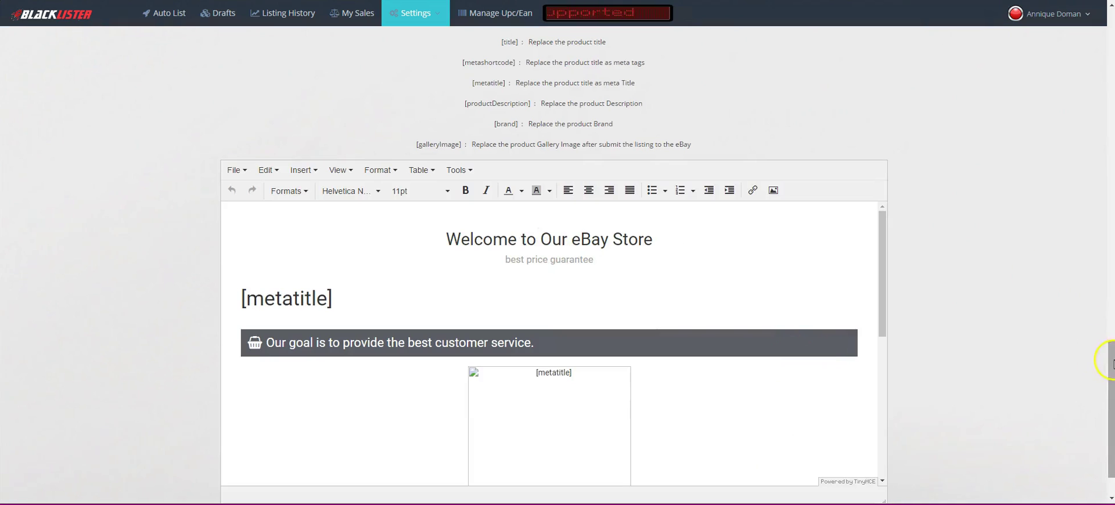
{"action": "scroll", "coordinate": [1111, 365], "scroll_direction": "down", "scroll_amount": 1}
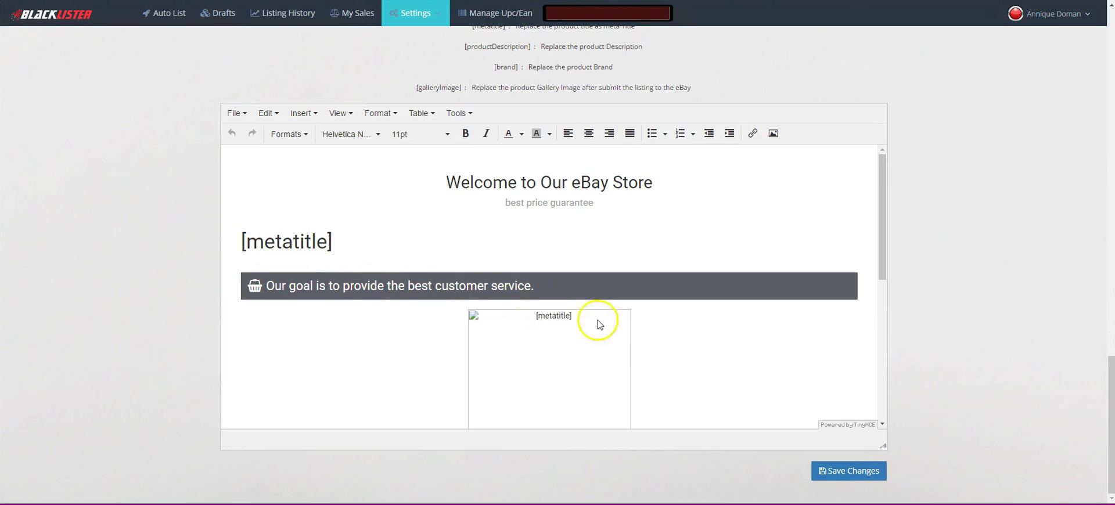
{"action": "scroll", "coordinate": [598, 322], "scroll_direction": "down", "scroll_amount": 1}
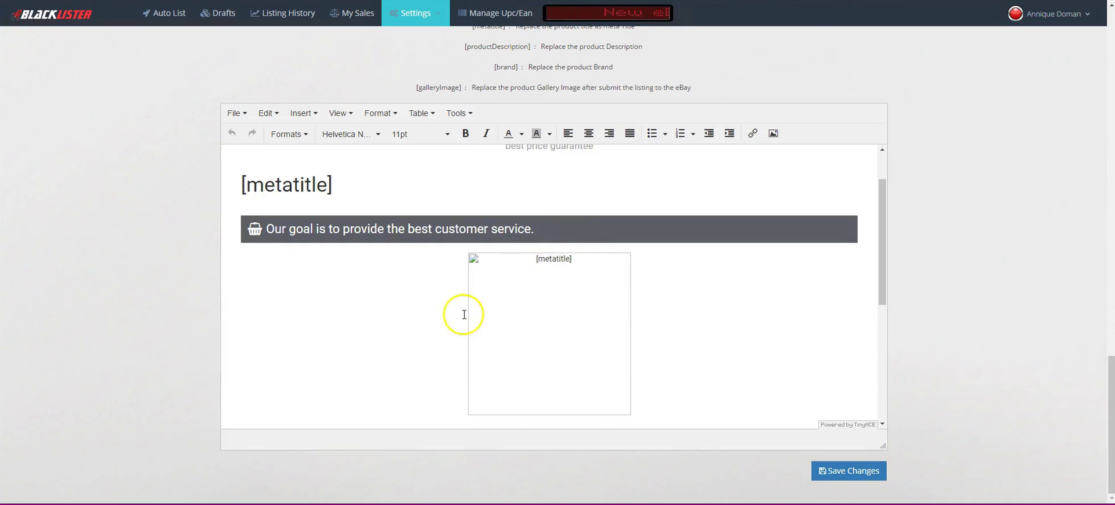
{"action": "scroll", "coordinate": [460, 311], "scroll_direction": "down", "scroll_amount": 3}
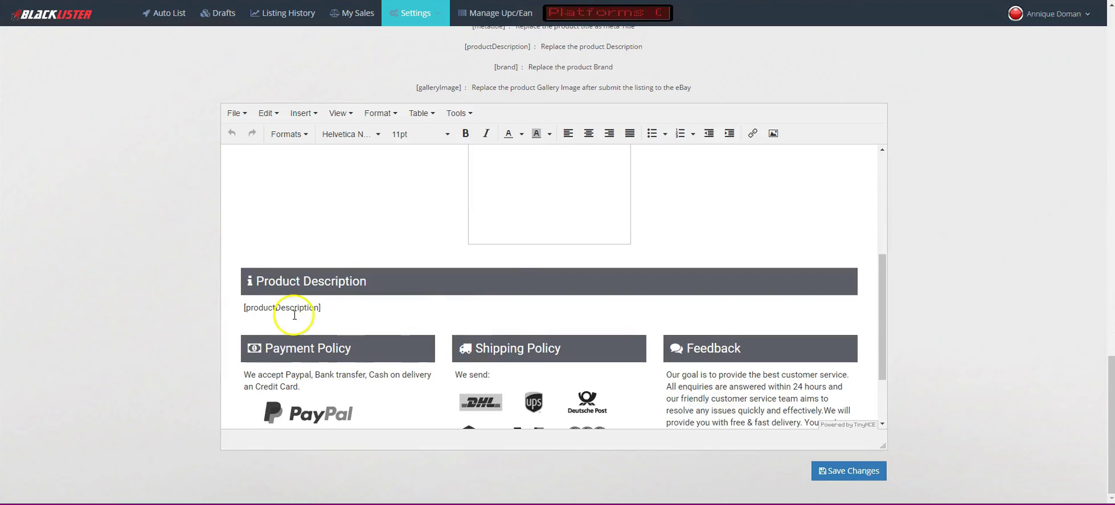
{"action": "scroll", "coordinate": [567, 332], "scroll_direction": "down", "scroll_amount": 2}
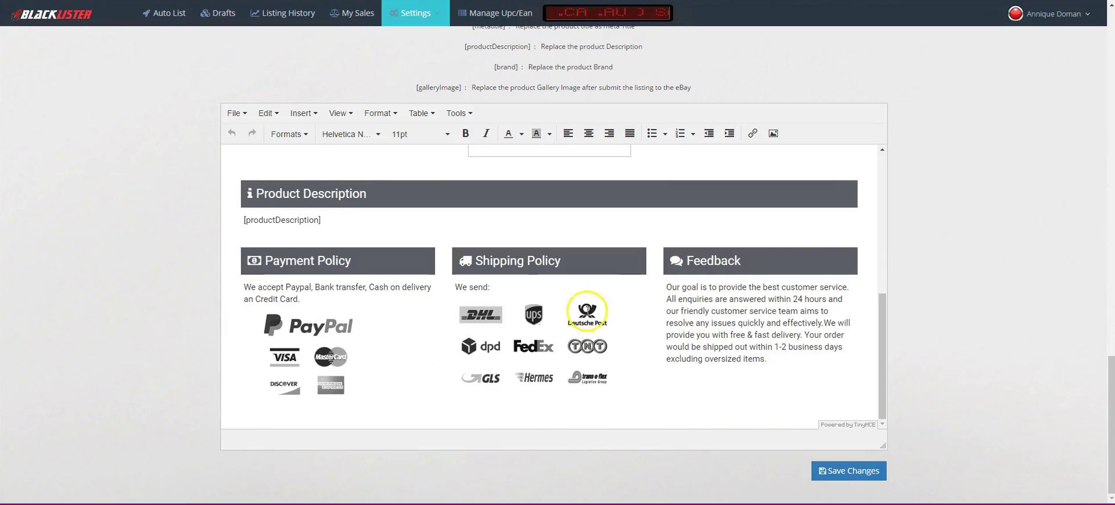
{"action": "scroll", "coordinate": [535, 305], "scroll_direction": "up", "scroll_amount": 3}
{"action": "scroll", "coordinate": [535, 305], "scroll_direction": "up", "scroll_amount": 5}
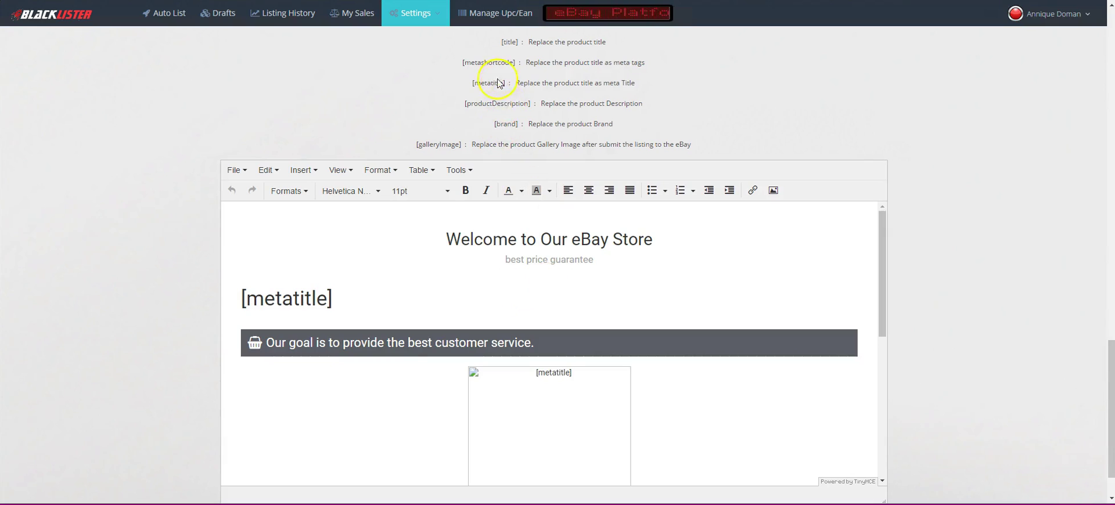
{"action": "left_click_drag", "start_coordinate": [519, 124], "coordinate": [494, 124]}
Copy [brand] and replace the heading's final period with ' for [brand]'.
{"action": "right_click", "coordinate": [514, 125]}
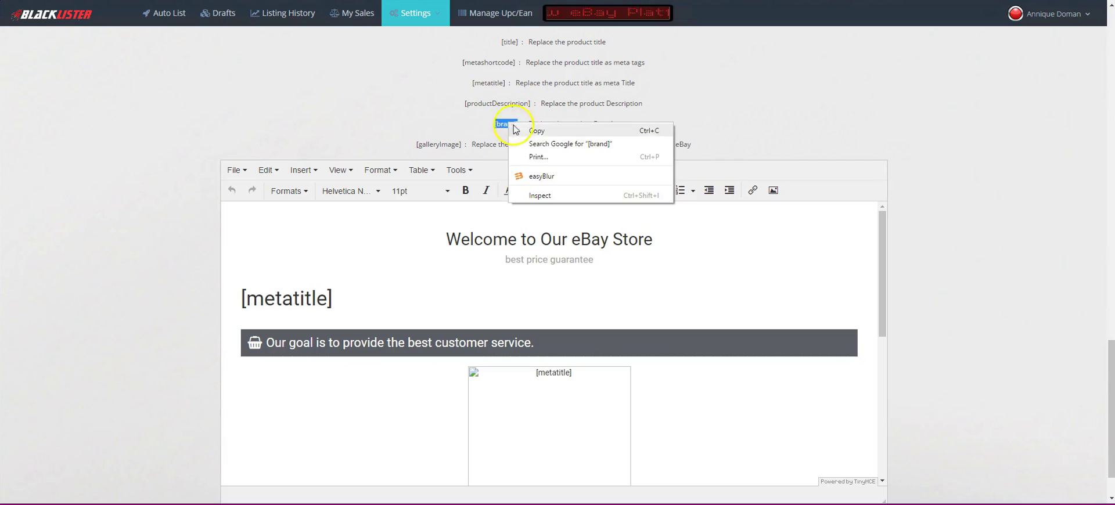
{"action": "left_click", "coordinate": [526, 126]}
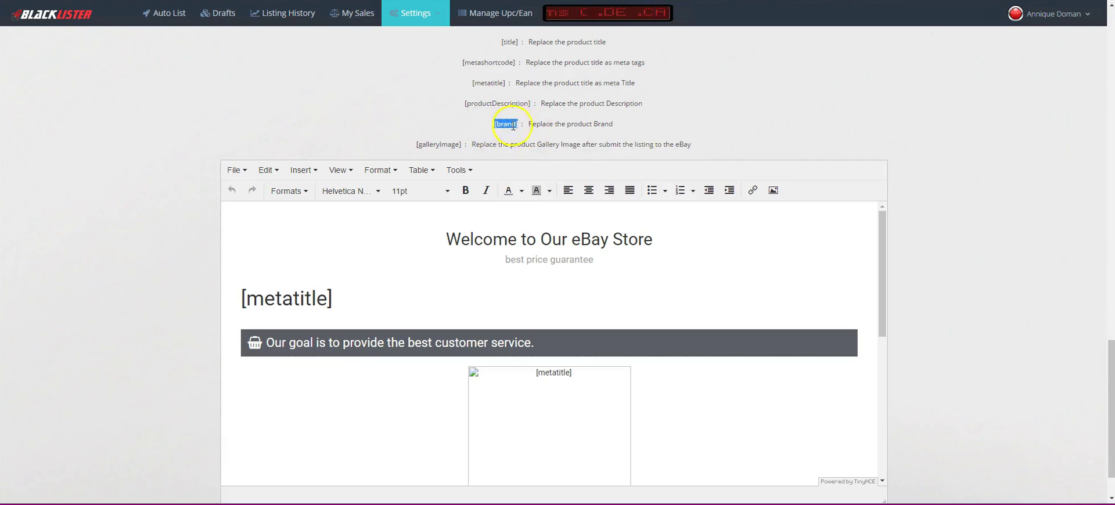
{"action": "left_click_drag", "start_coordinate": [884, 263], "coordinate": [895, 291]}
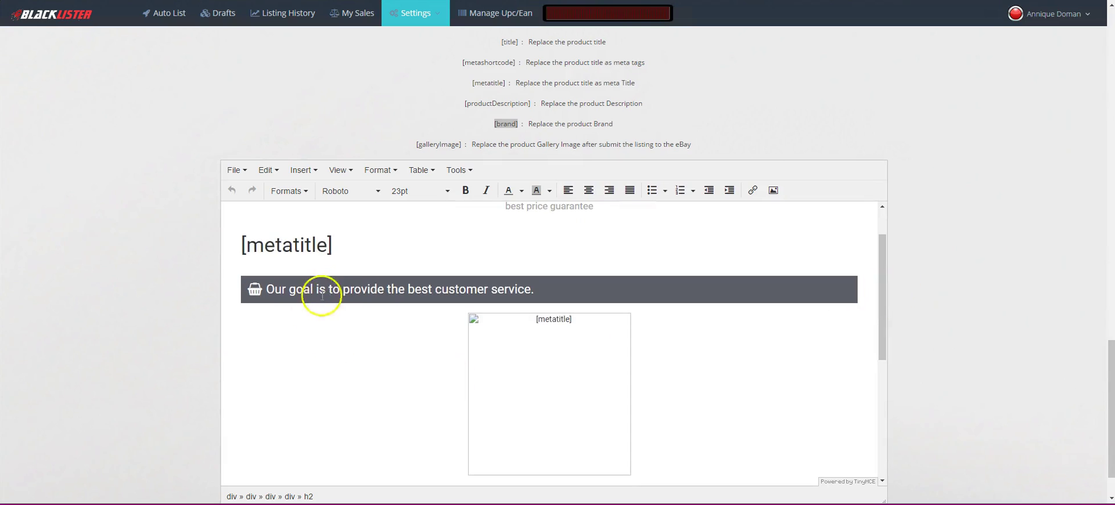
{"action": "left_click", "coordinate": [542, 289]}
{"action": "key", "text": "BackSpace"}
{"action": "type", "text": "for"}
{"action": "key", "text": "ctrl+v"}
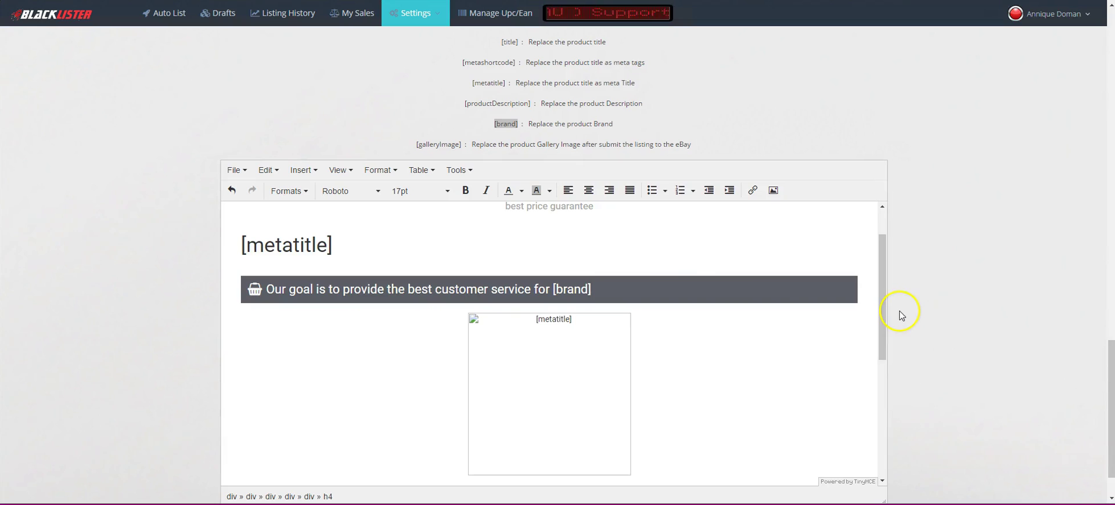
{"action": "scroll", "coordinate": [683, 278], "scroll_direction": "down", "scroll_amount": 1}
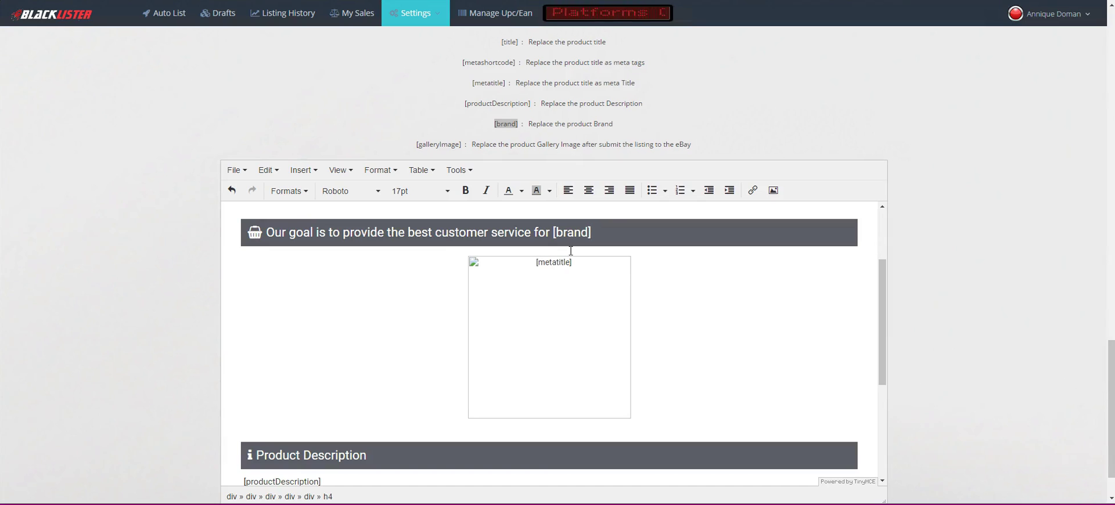
{"action": "scroll", "coordinate": [645, 256], "scroll_direction": "down", "scroll_amount": 1}
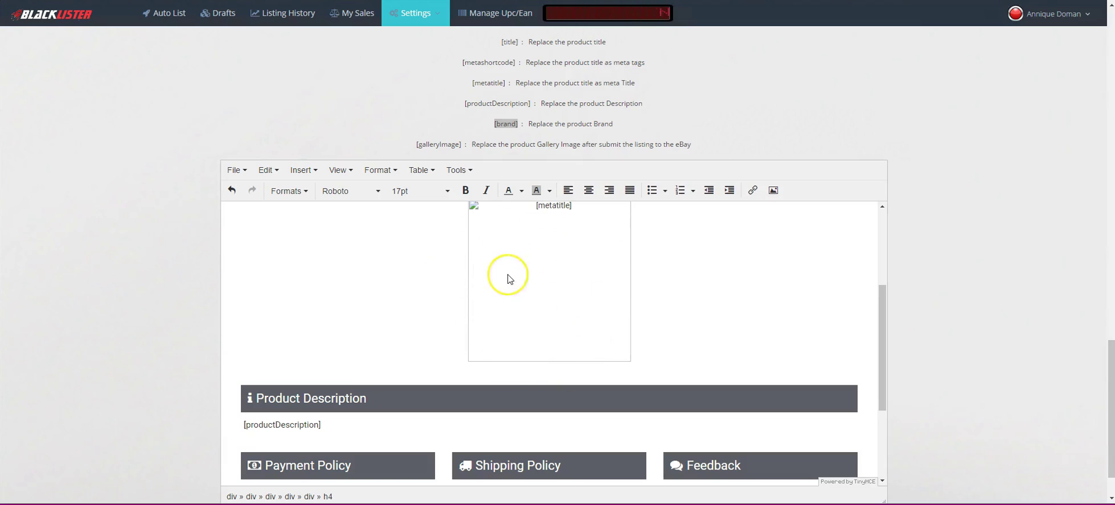
{"action": "scroll", "coordinate": [508, 278], "scroll_direction": "up", "scroll_amount": 1}
{"action": "scroll", "coordinate": [508, 277], "scroll_direction": "up", "scroll_amount": 1}
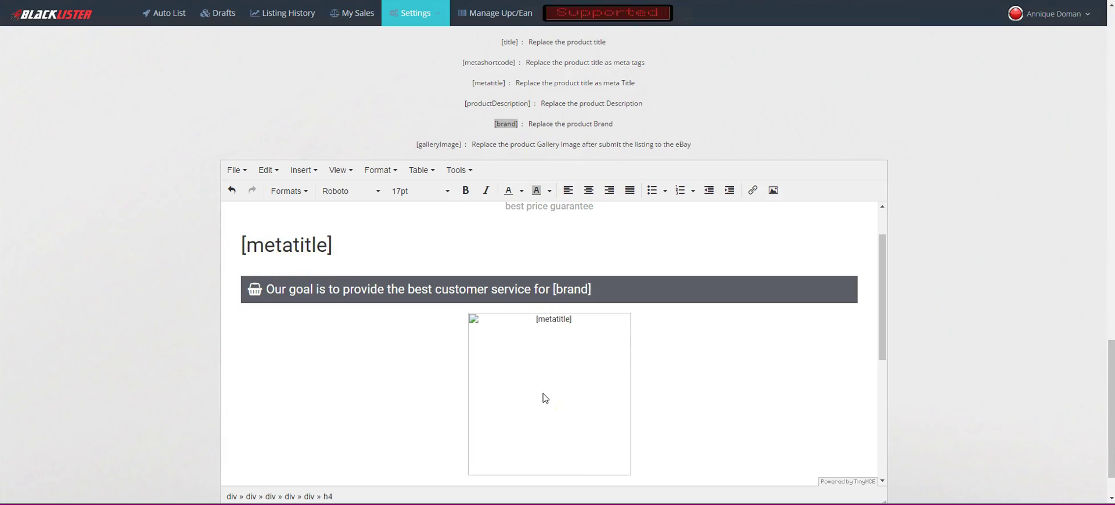
{"action": "left_click", "coordinate": [235, 169]}
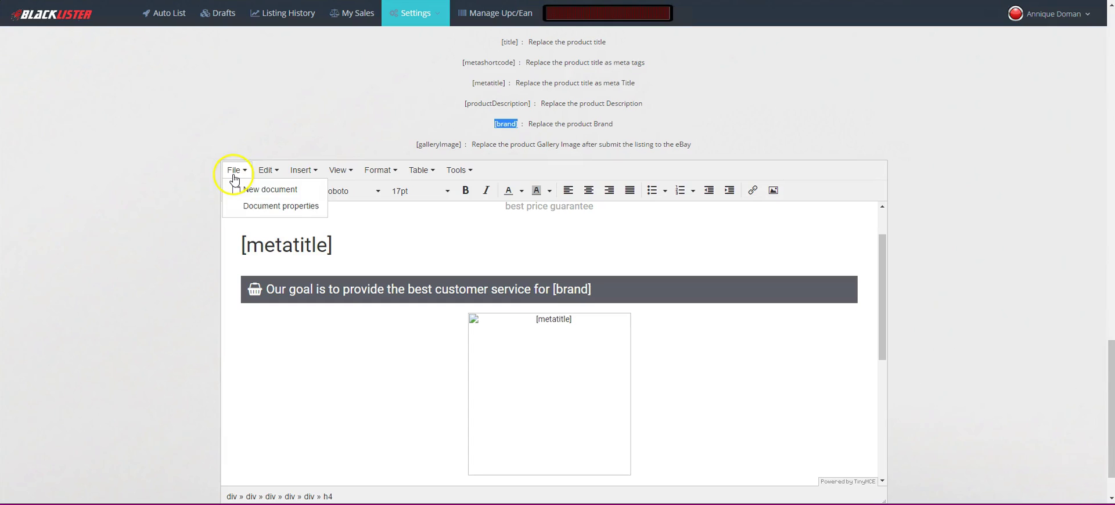
{"action": "left_click", "coordinate": [258, 207]}
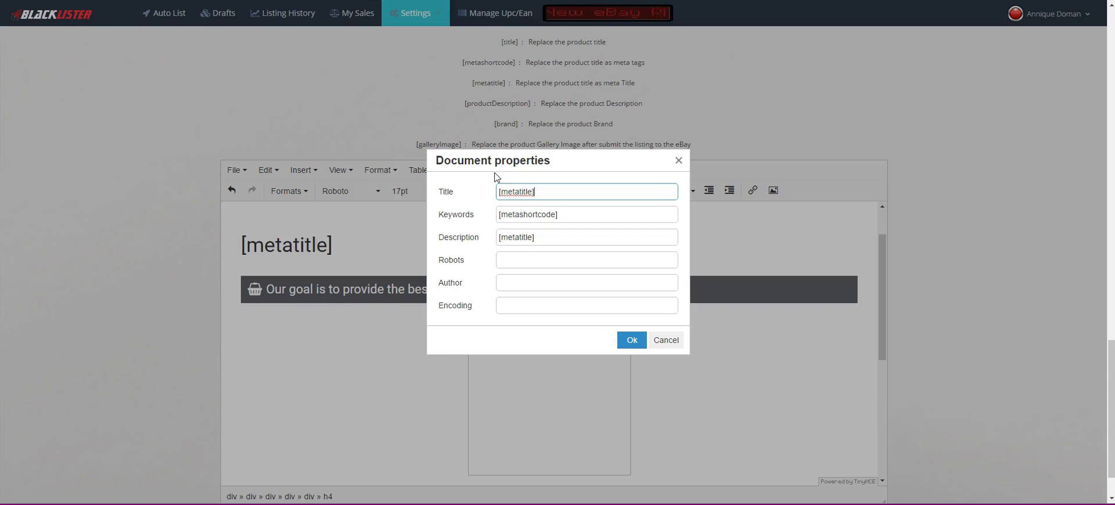
{"action": "left_click", "coordinate": [627, 340]}
{"action": "scroll", "coordinate": [629, 326], "scroll_direction": "down", "scroll_amount": 1}
{"action": "left_click", "coordinate": [572, 311]}
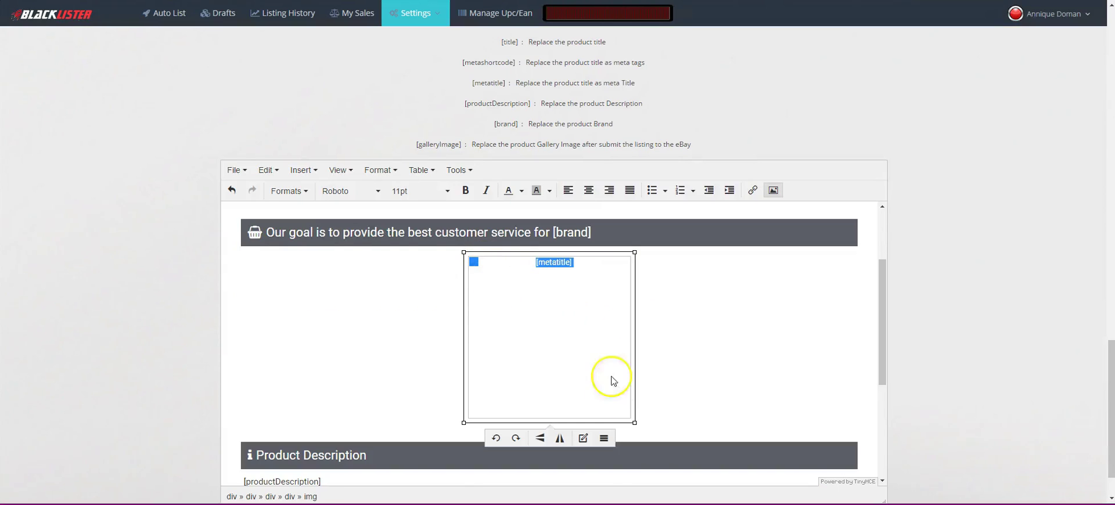